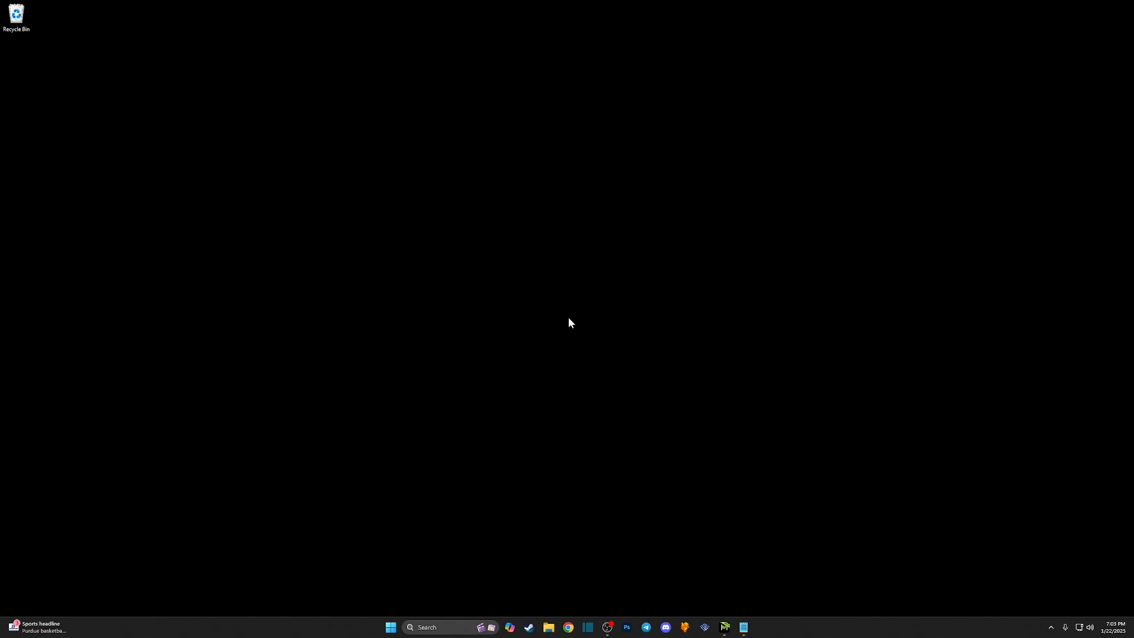
# - Open the GitHub release page github.com/Vicen04/Dw1DataAndPatches/releases/tag/Digimon_Installer_2 in Chrome
pyautogui.click(569, 627)
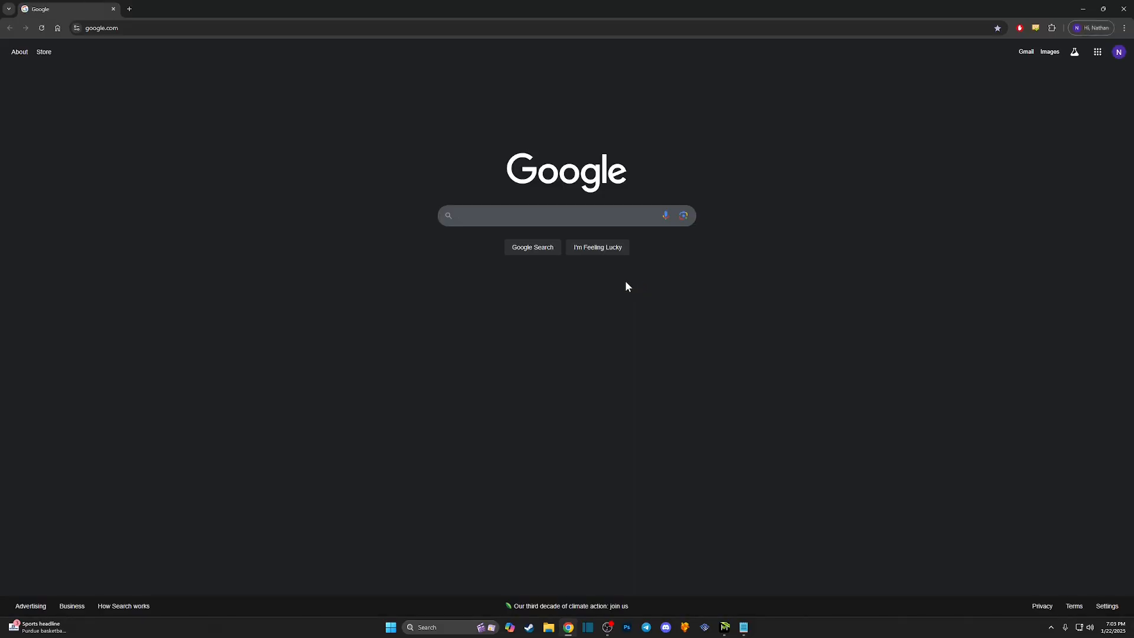
pyautogui.click(302, 31)
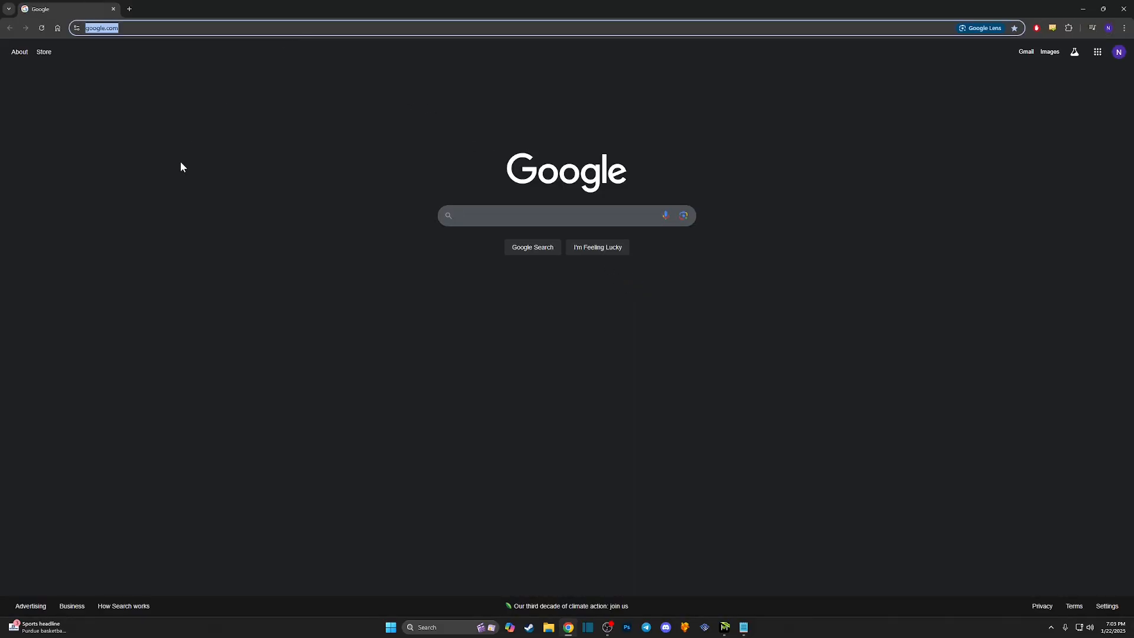
pyautogui.write('https://github.com/Vicen04/Dw1DataAndPatches/releases/tag/Digimon_Installer_2')
pyautogui.press('Return')
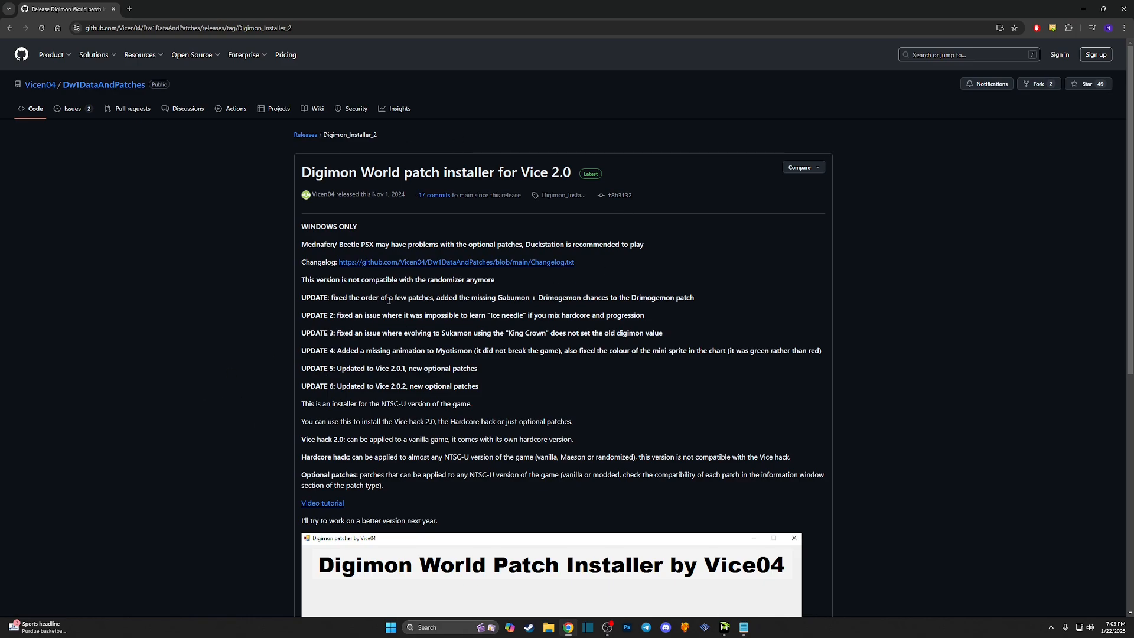
# - Download DW1PatchInstallerVice04.version.2.0.zip from the release assets and show the file in its download folder
pyautogui.scroll(-7, 223, 341)
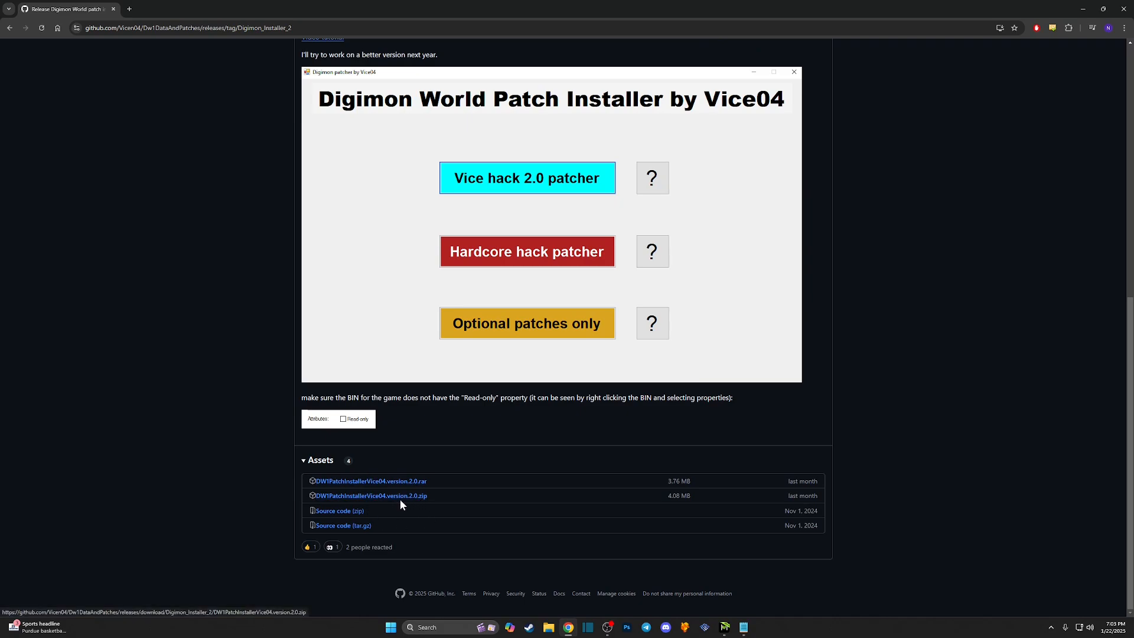
pyautogui.click(415, 497)
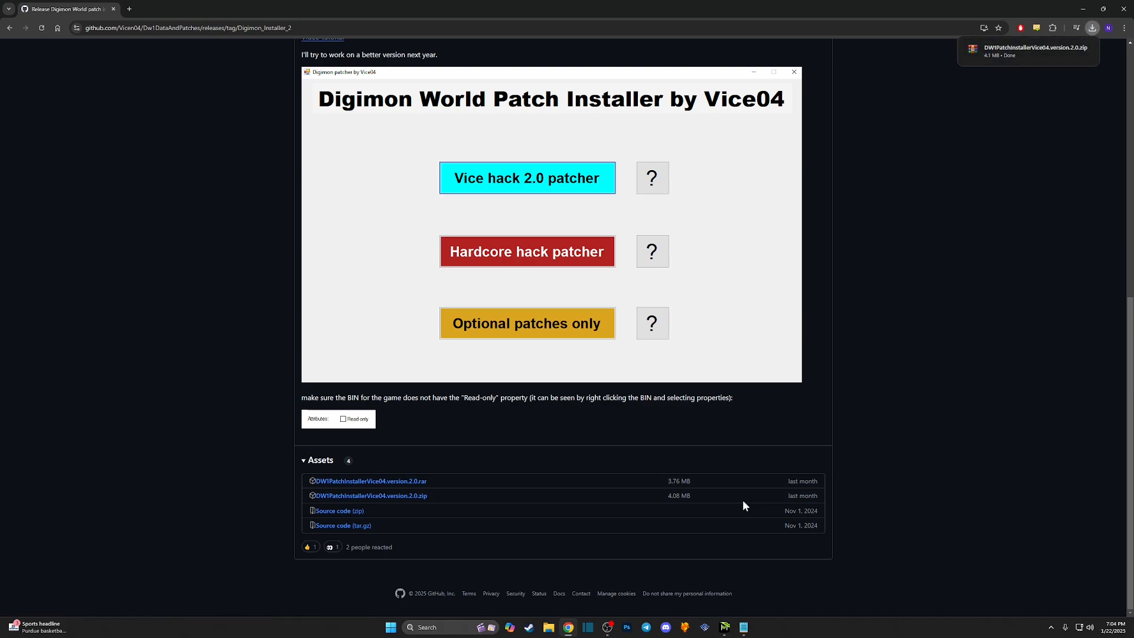
pyautogui.moveTo(1071, 53)
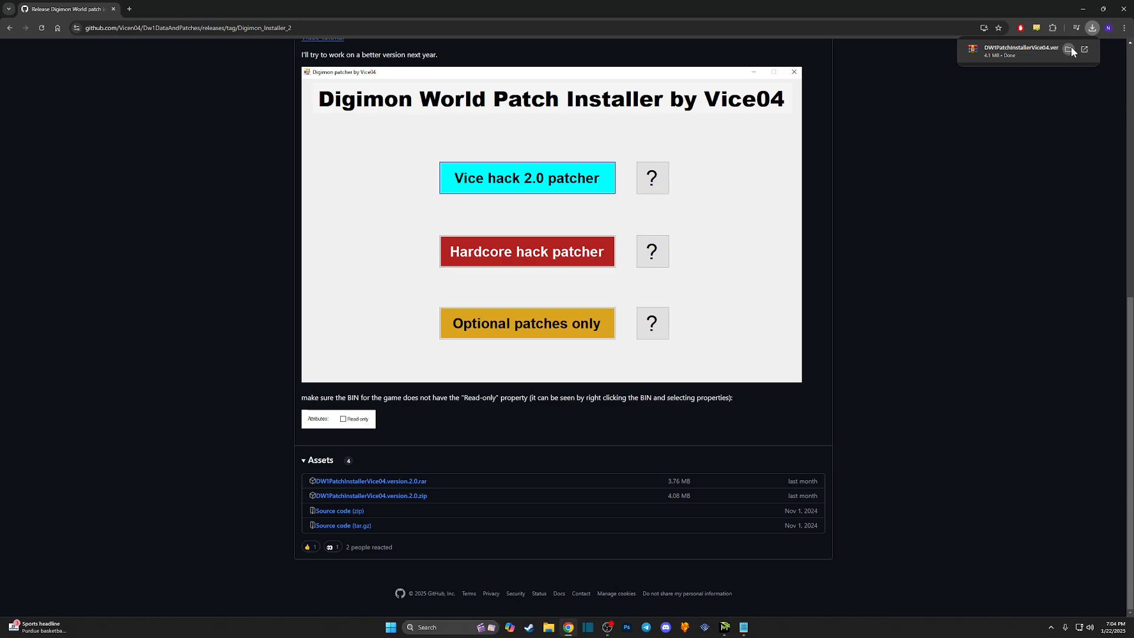
pyautogui.click(1071, 49)
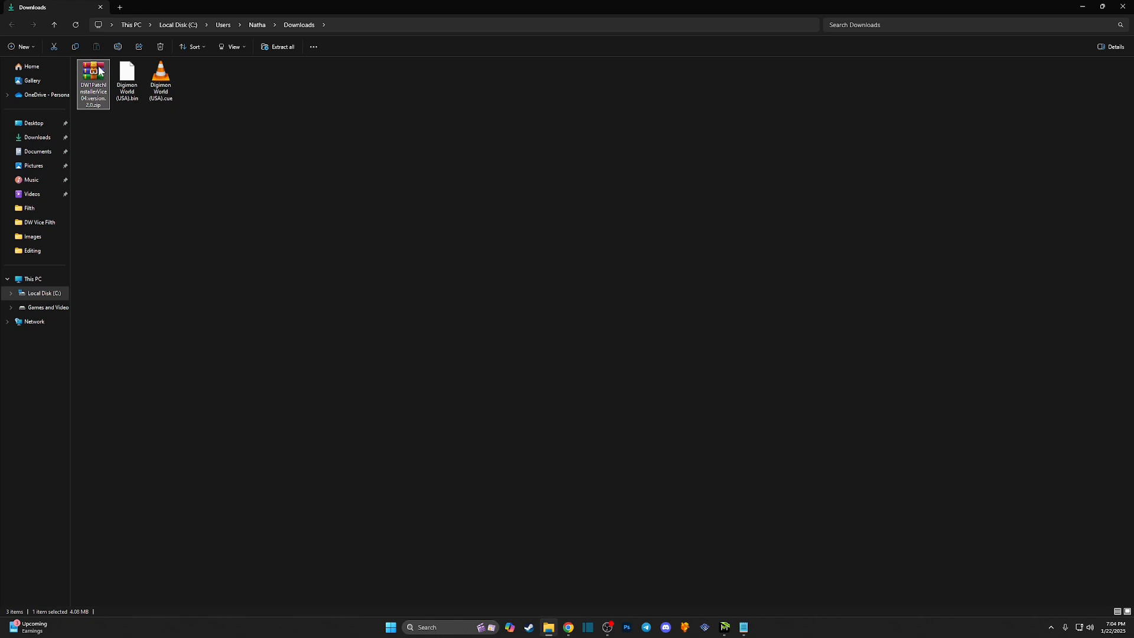
# - Extract DW1PatchInstallerVice04.version.2.0.zip to the suggested folder within Downloads
pyautogui.rightClick(99, 69)
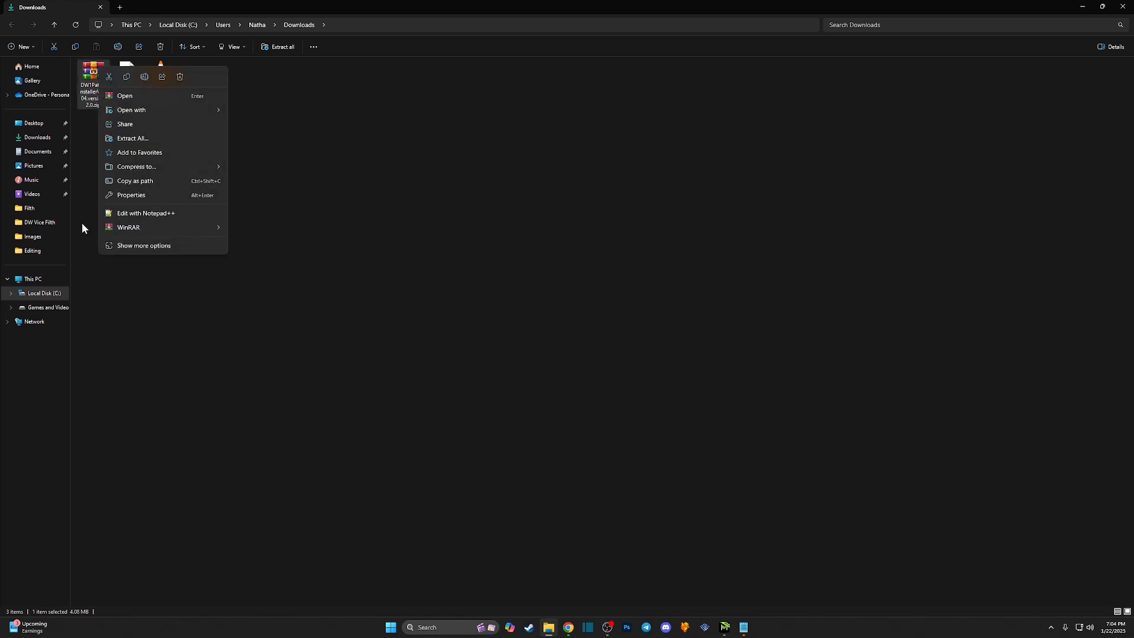
pyautogui.click(160, 138)
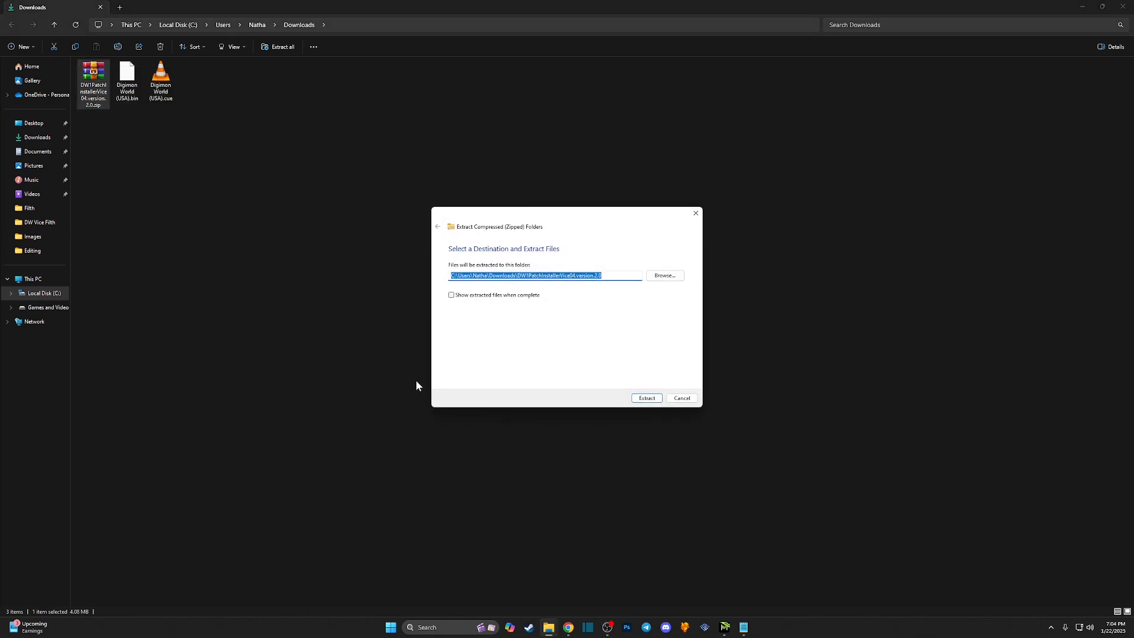
pyautogui.click(641, 401)
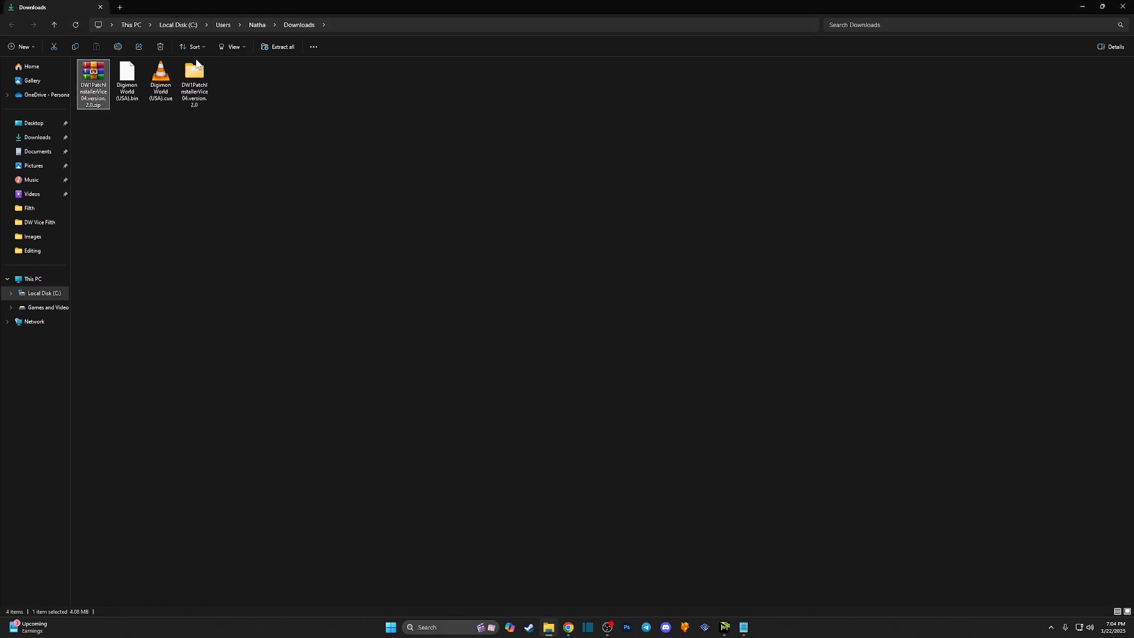
# - Run DWViceSimpleInstaller.exe from the extracted Digimon World patch installer by Vice04 folder, allowing it past the SmartScreen block
pyautogui.doubleClick(197, 65)
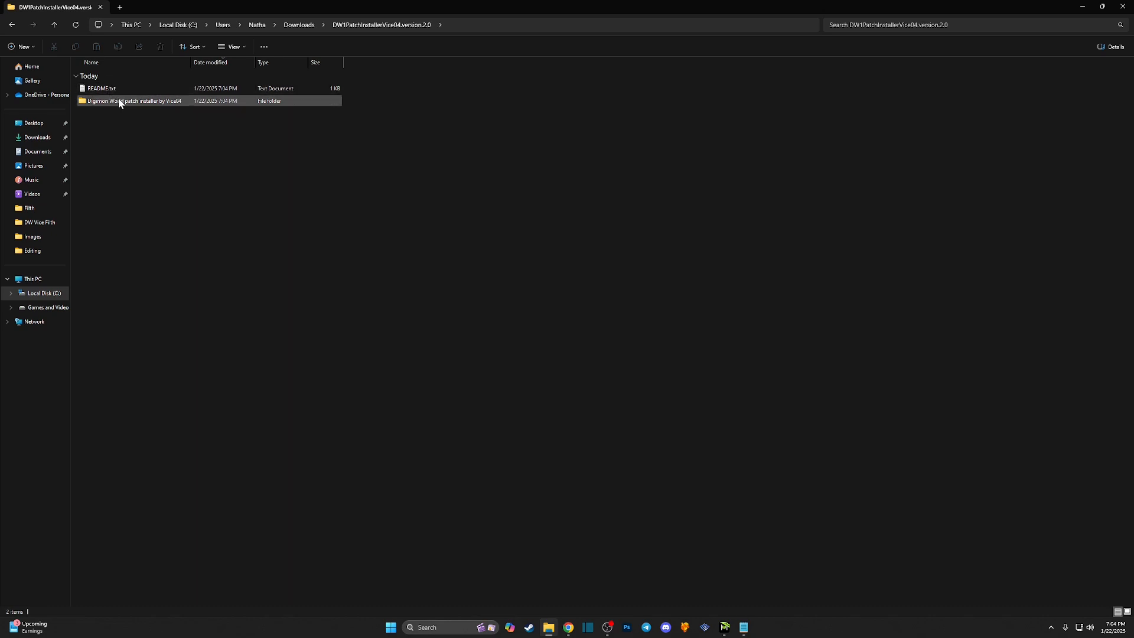
pyautogui.doubleClick(120, 101)
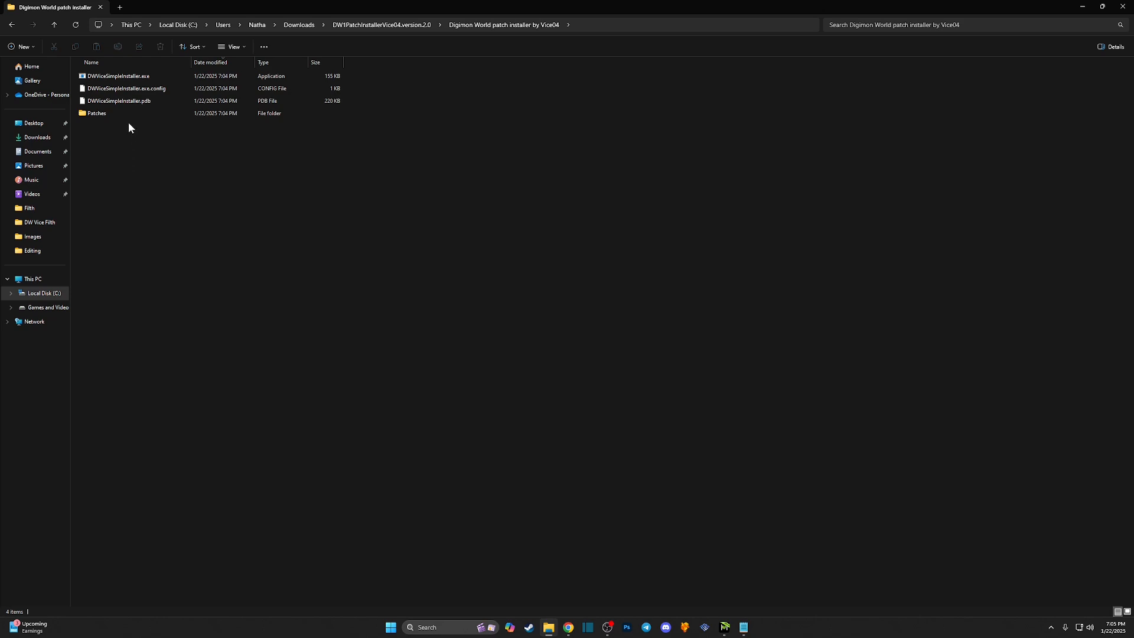
pyautogui.doubleClick(121, 79)
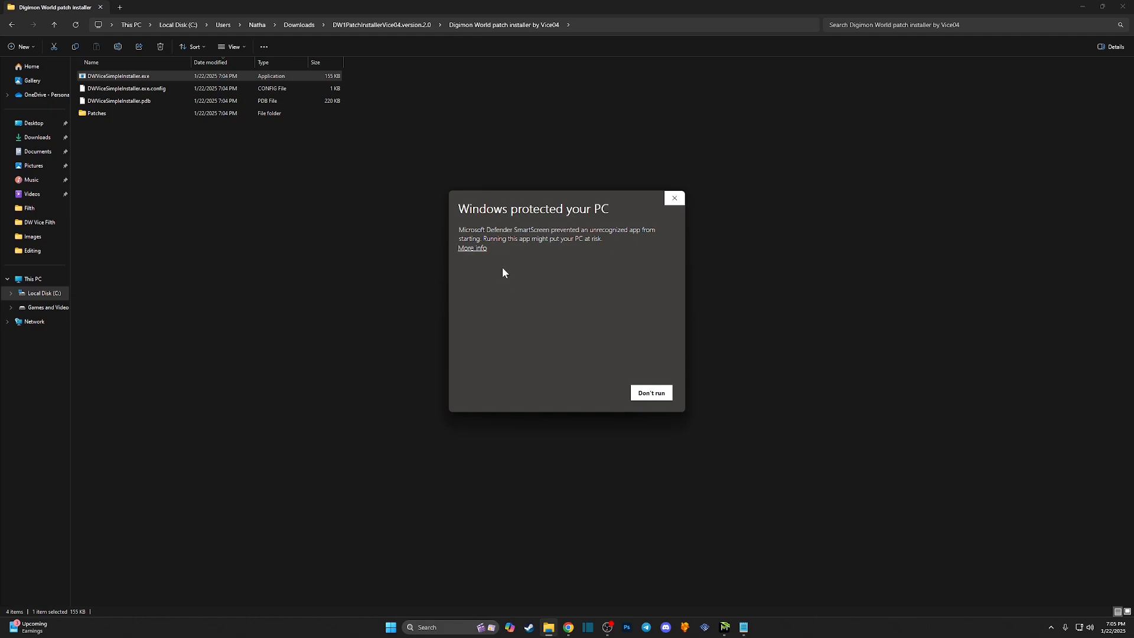
pyautogui.click(481, 249)
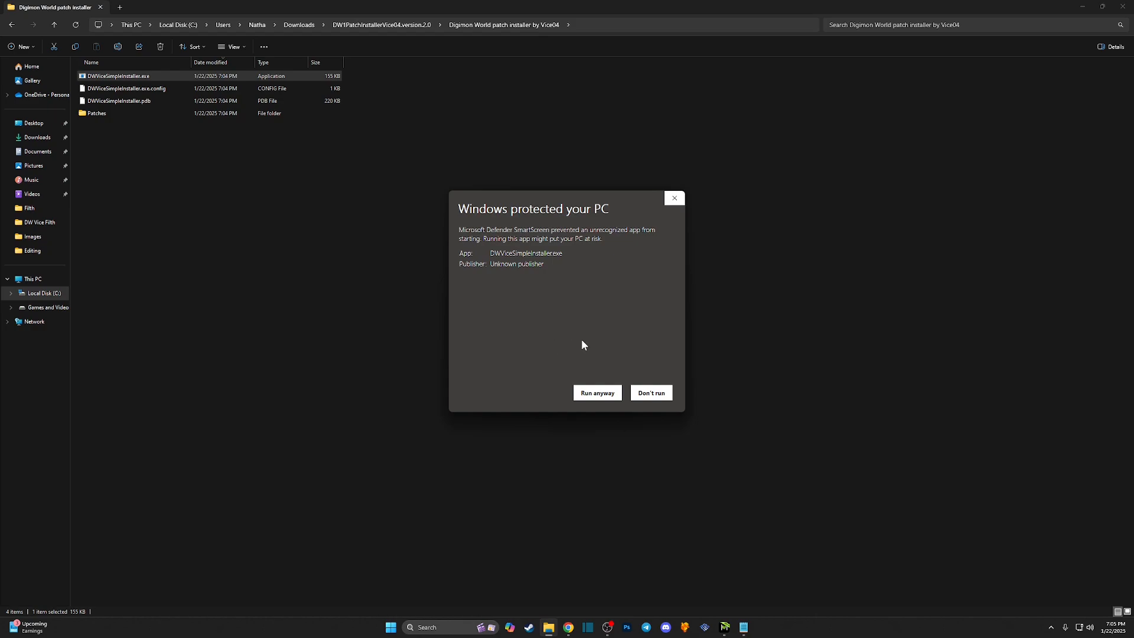
pyautogui.click(607, 396)
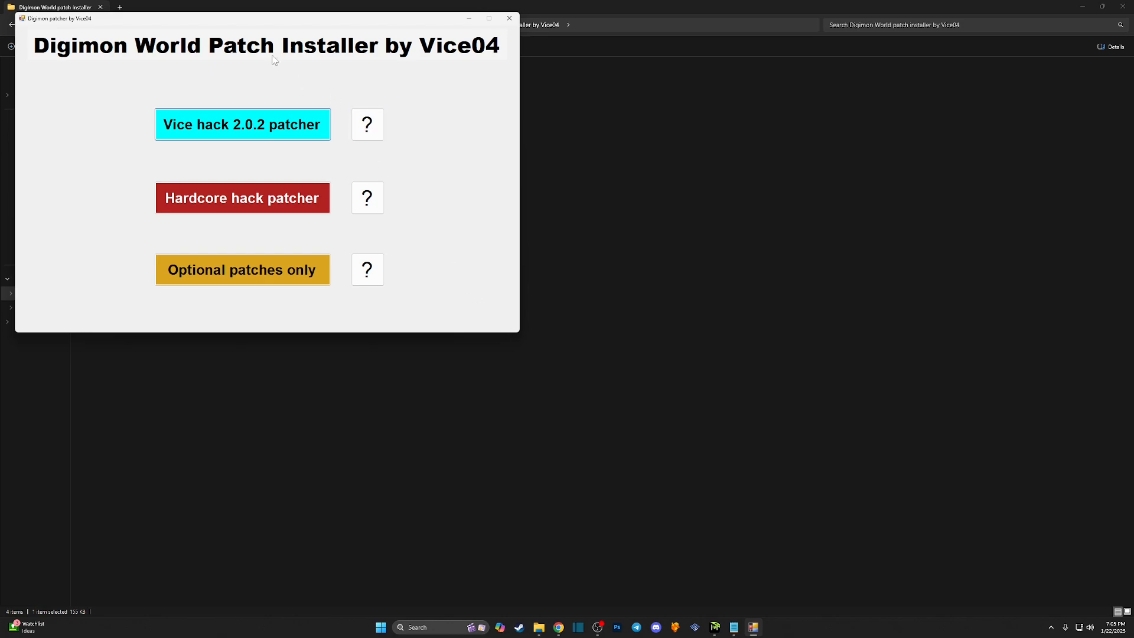
# - View the help information for the Vice hack 2.0.2 patcher and close it
pyautogui.moveTo(268, 21); pyautogui.dragTo(593, 150)
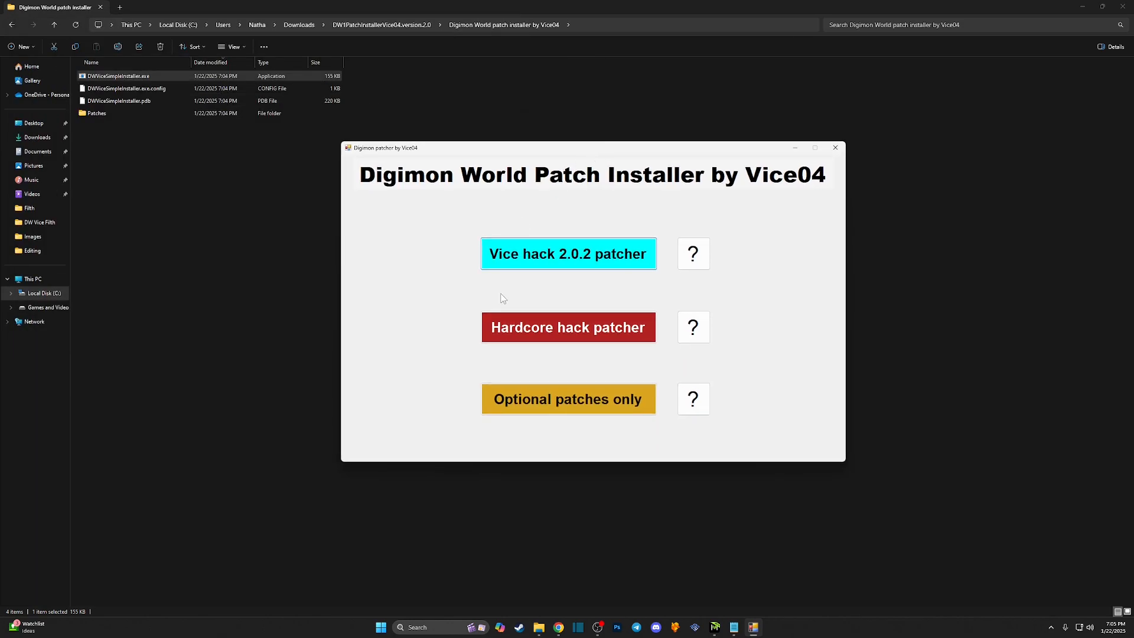
pyautogui.click(695, 254)
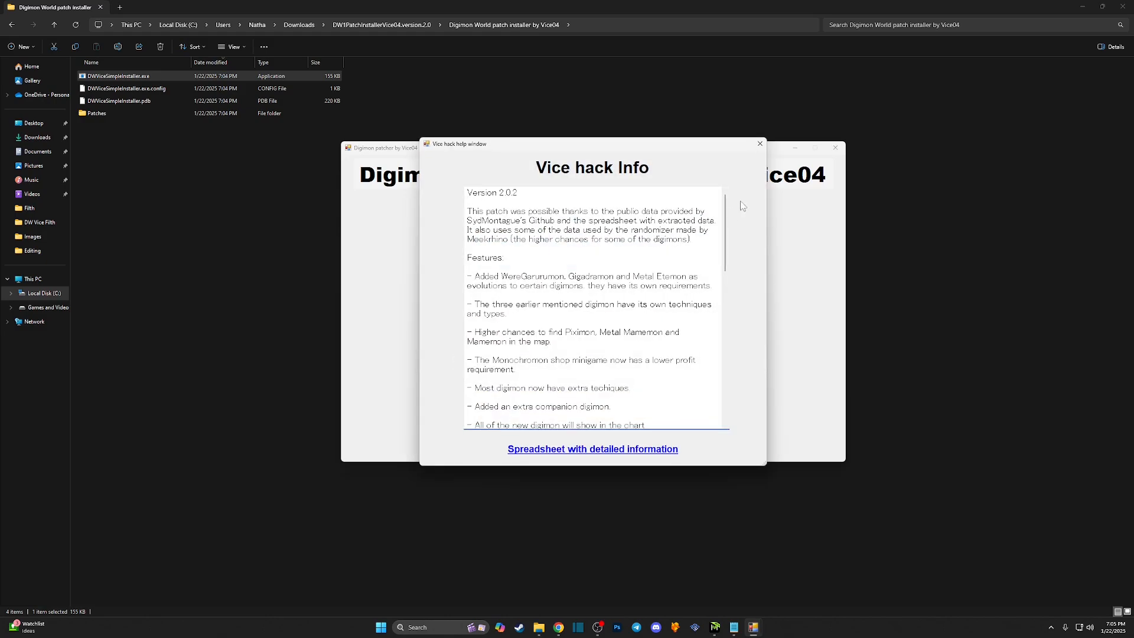
pyautogui.click(760, 145)
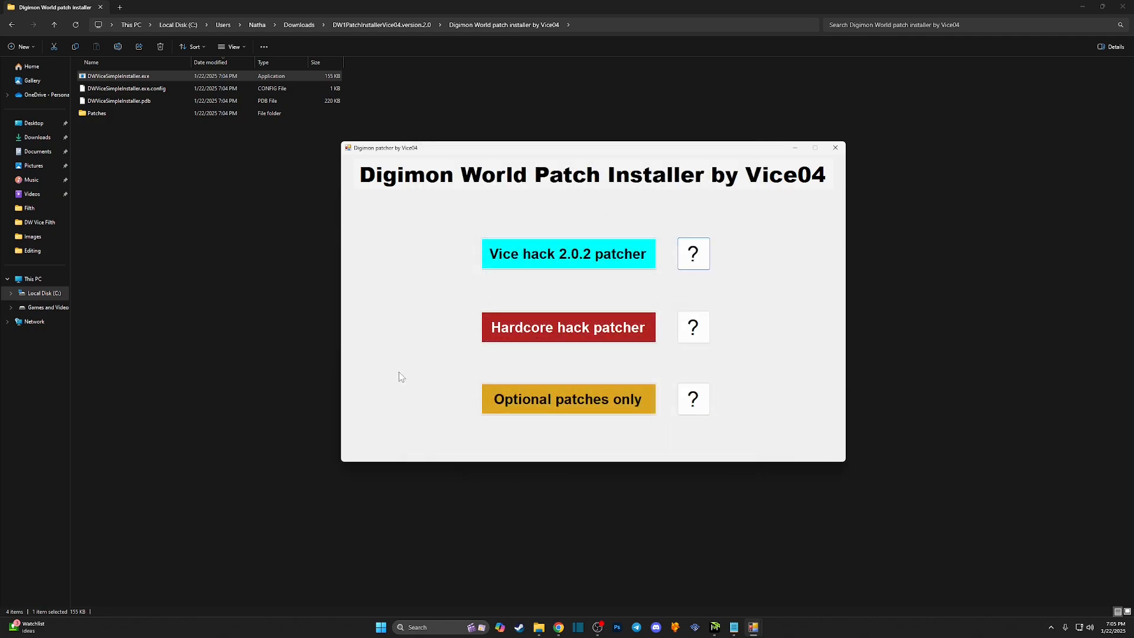
# - Start the Vice hack 2.0.2 patcher with Digimon World (USA).bin from the Downloads folder as the game file
pyautogui.click(568, 254)
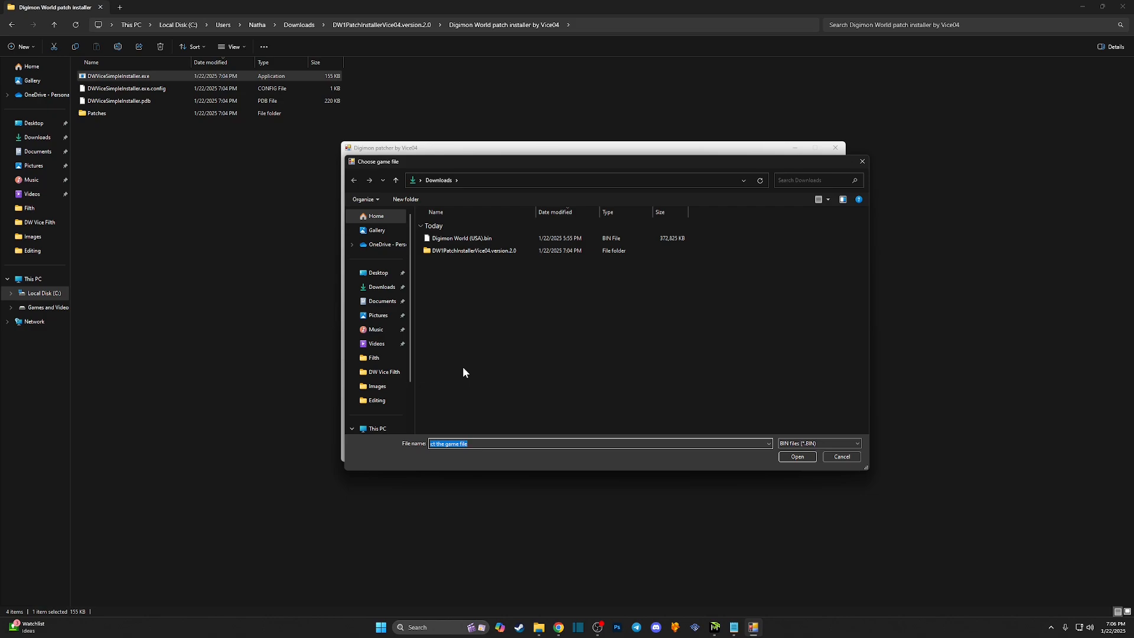
pyautogui.click(381, 288)
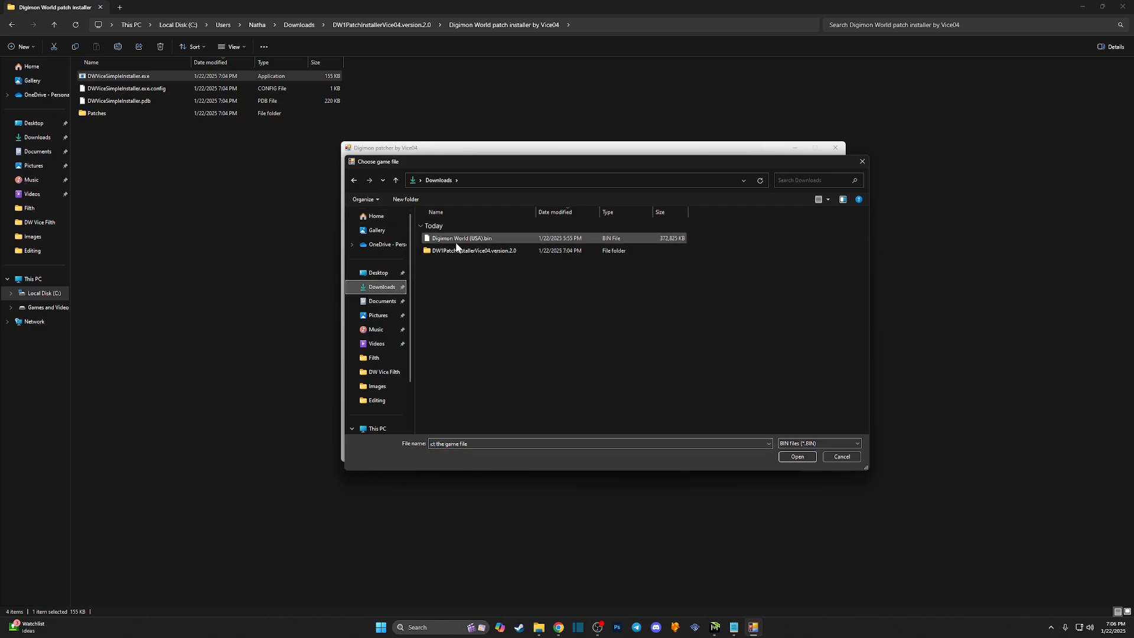
pyautogui.doubleClick(487, 237)
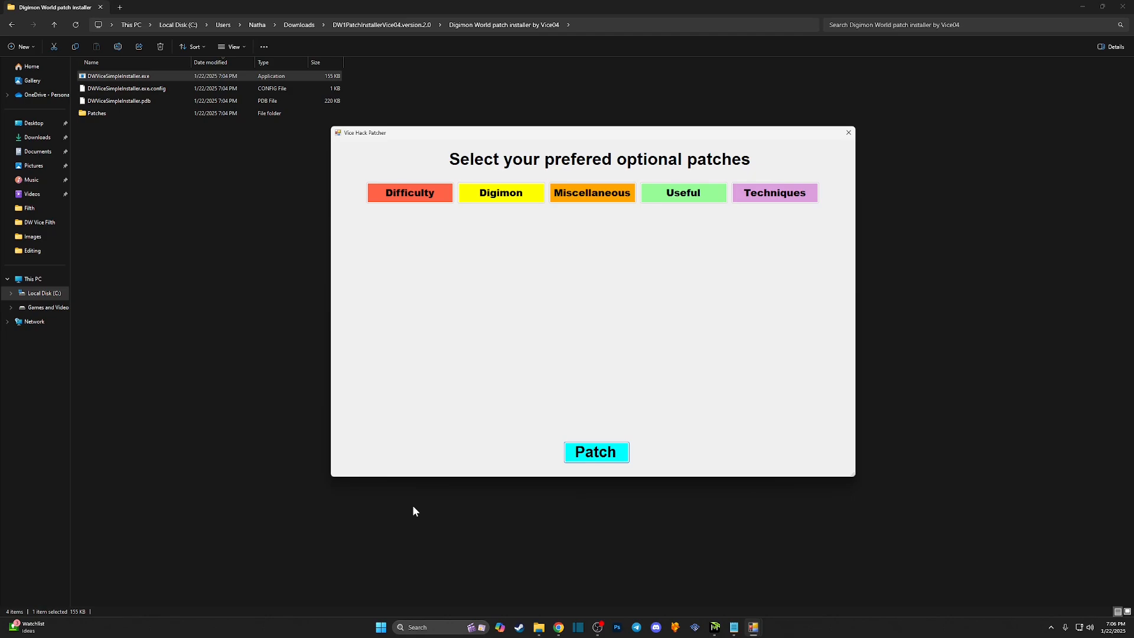
# - View the Difficulty patches and their general help information
pyautogui.click(409, 193)
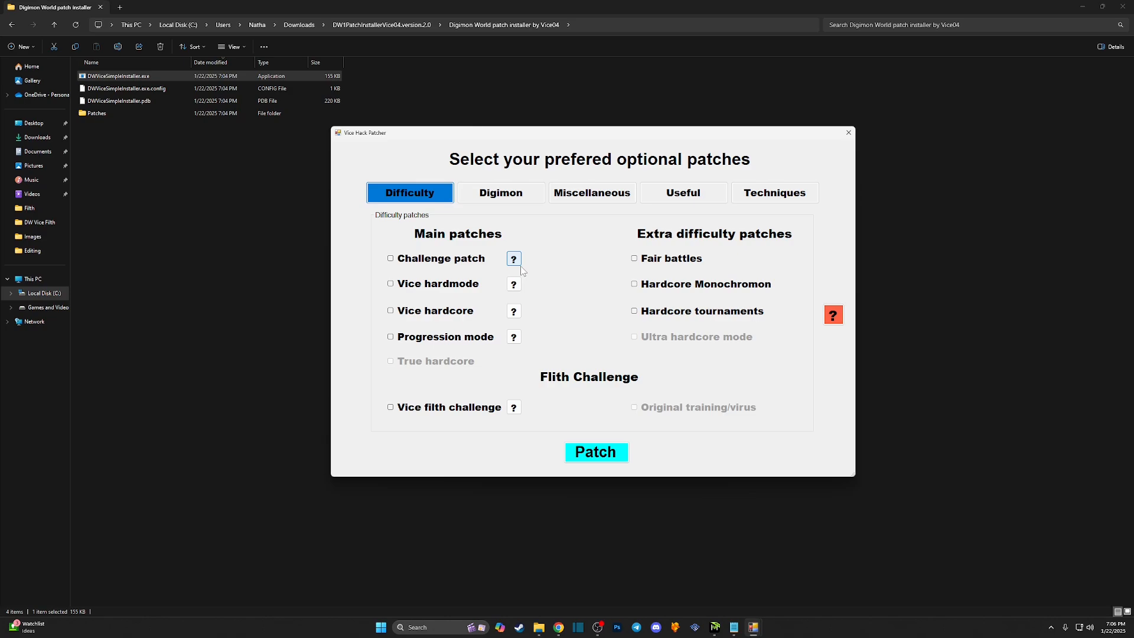
pyautogui.click(833, 317)
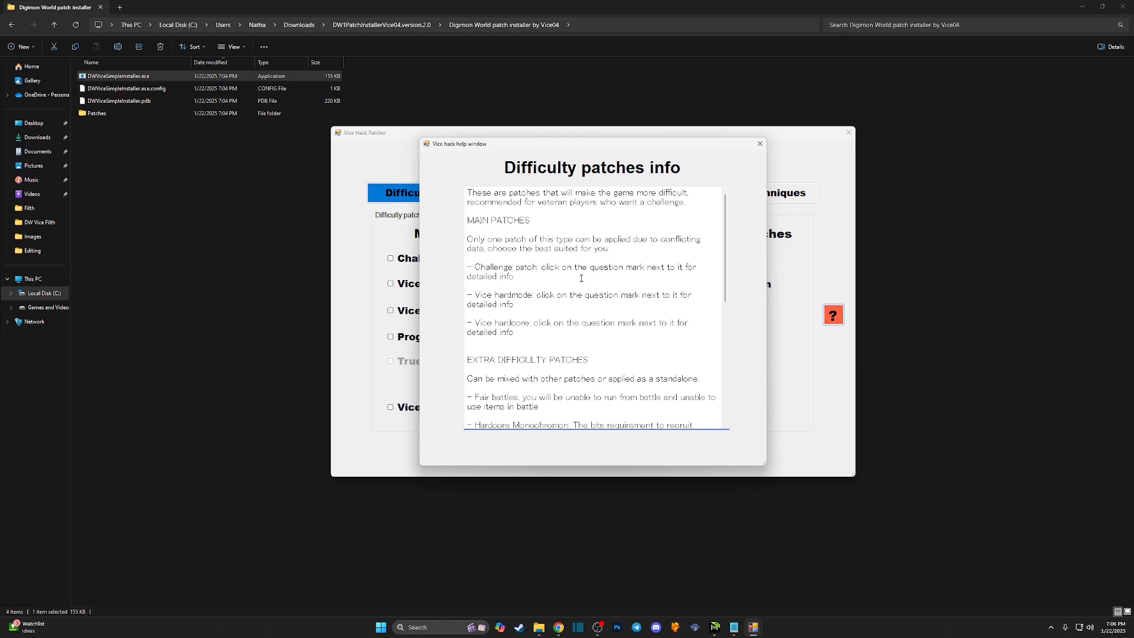
pyautogui.click(760, 144)
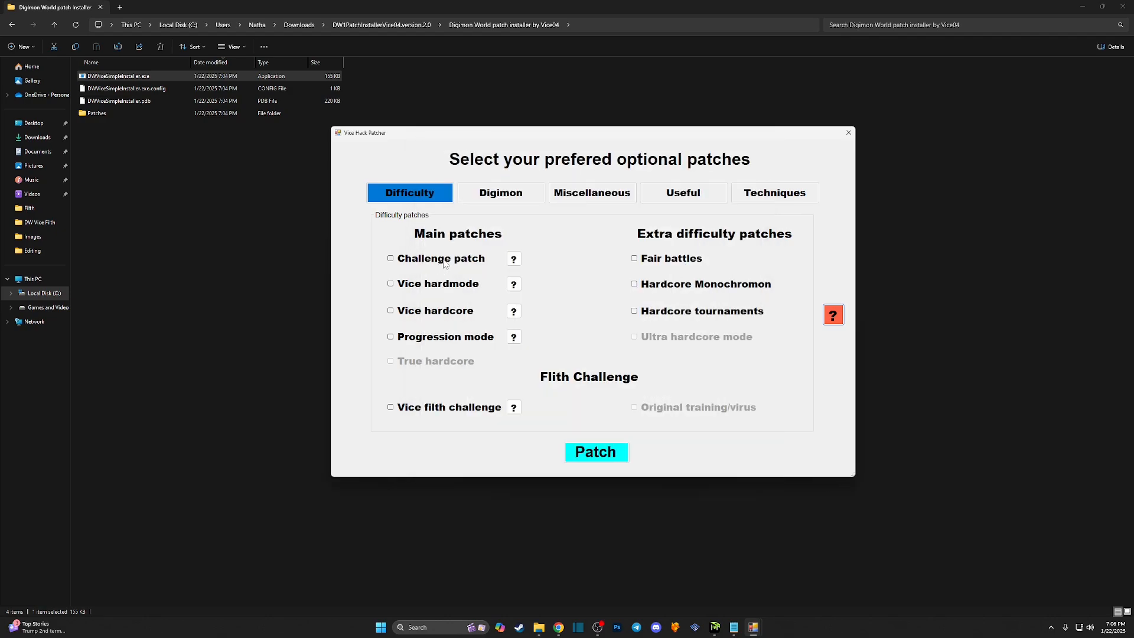
# - Look over the Digimon patches and enable Vice filth challenge among the Difficulty patches
pyautogui.click(479, 193)
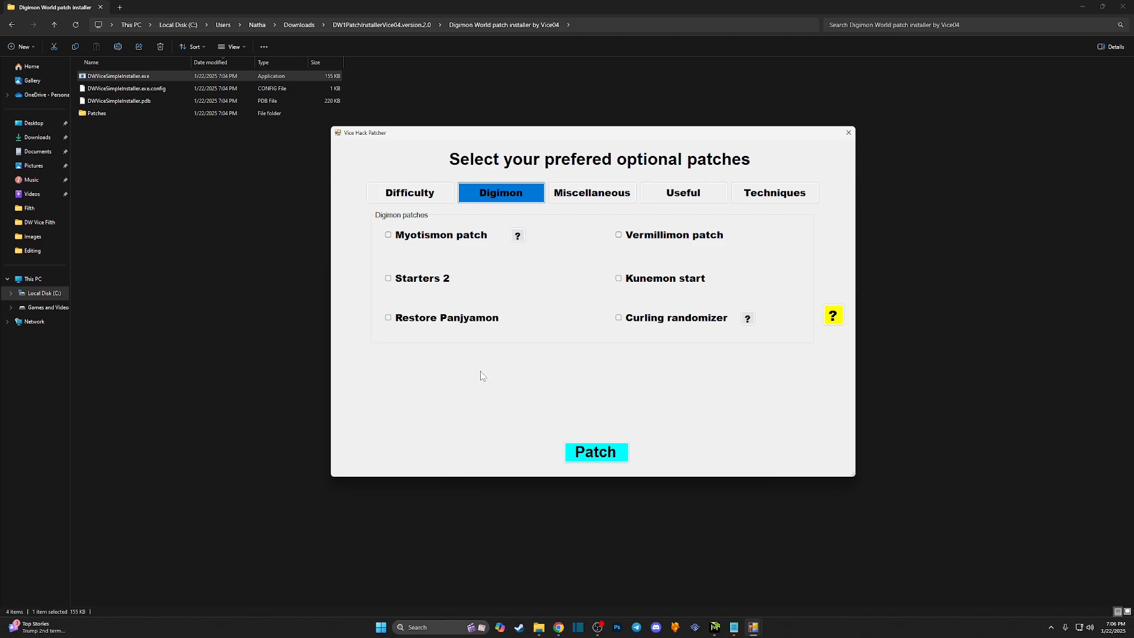
pyautogui.click(434, 199)
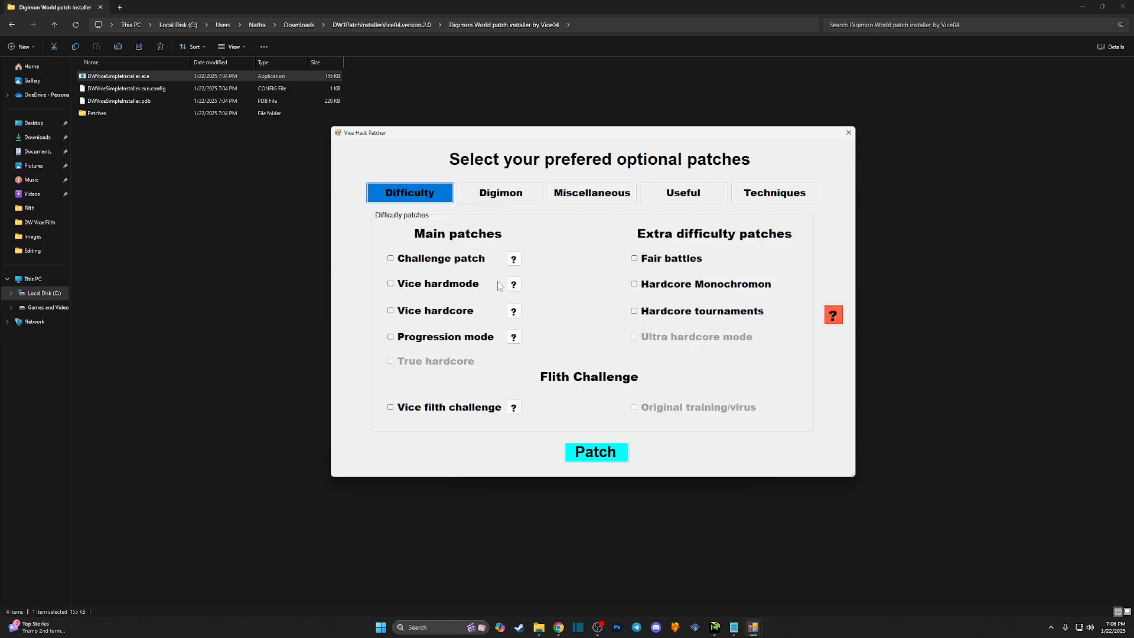
pyautogui.click(390, 407)
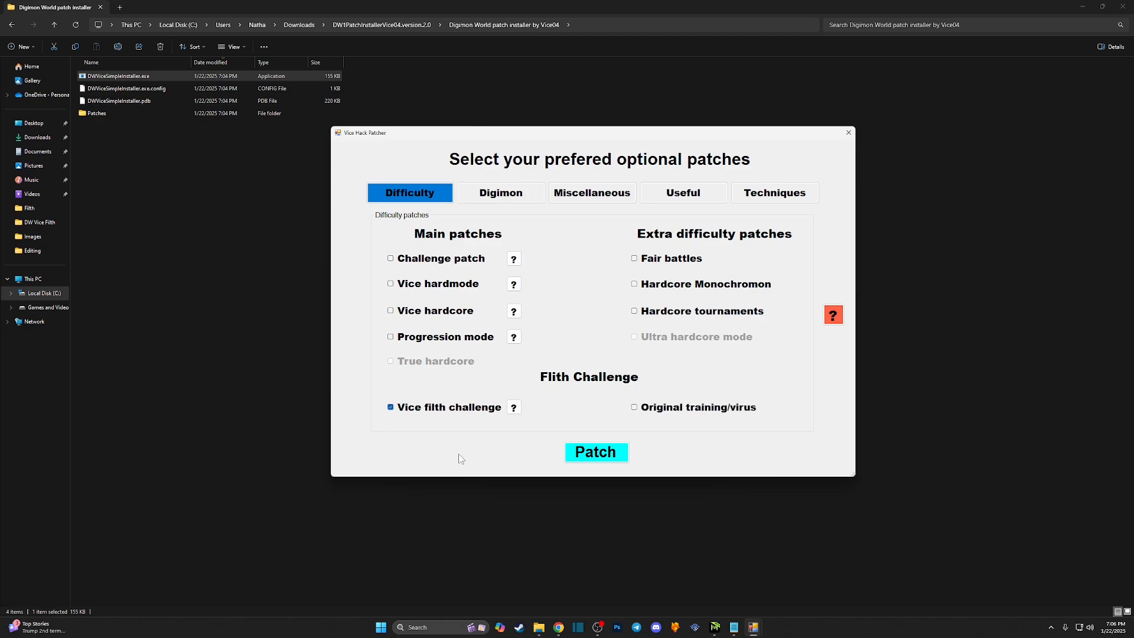
# - Patch the game with the output file name "Youtube Example" and close the installer
pyautogui.click(597, 452)
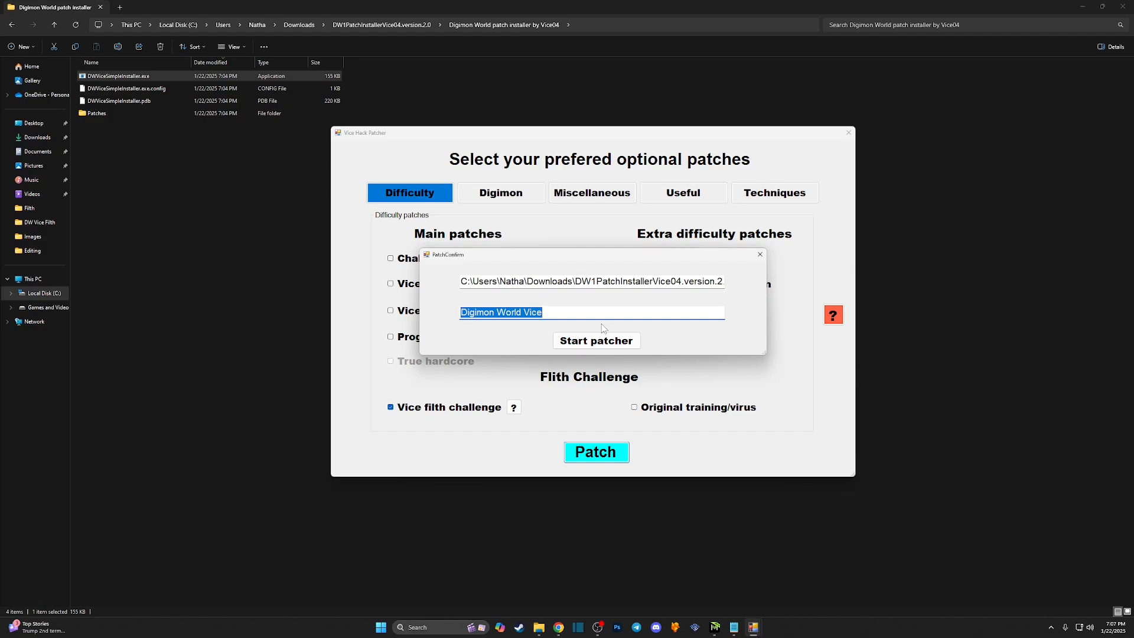
pyautogui.click(566, 316)
pyautogui.moveTo(565, 316); pyautogui.dragTo(355, 325)
pyautogui.write('Youtube E')
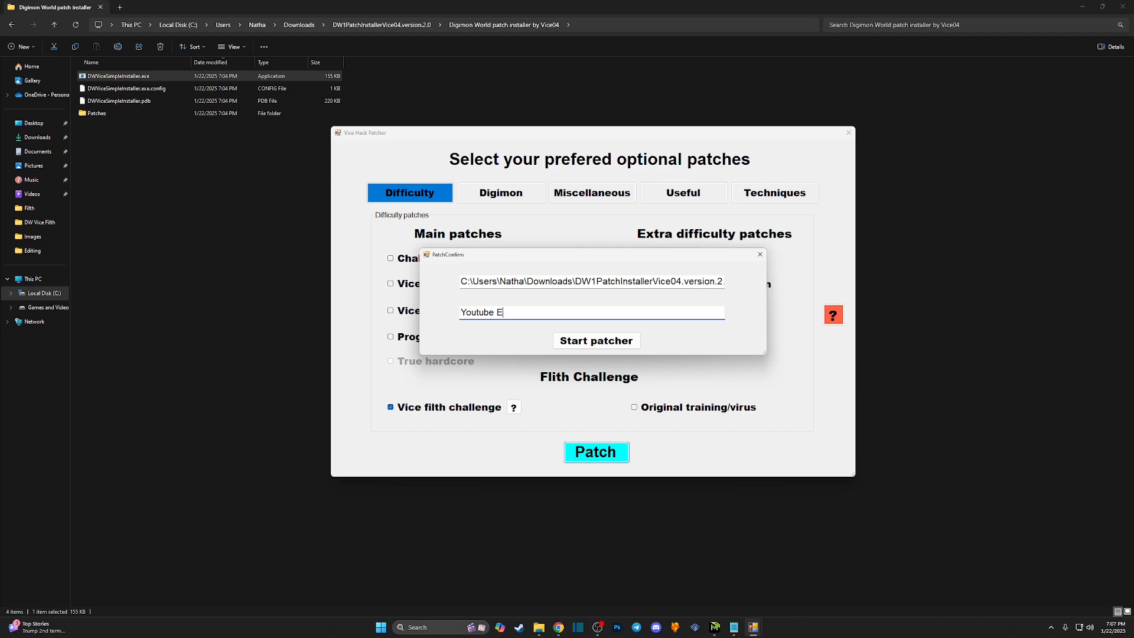
pyautogui.write('xample')
pyautogui.click(619, 345)
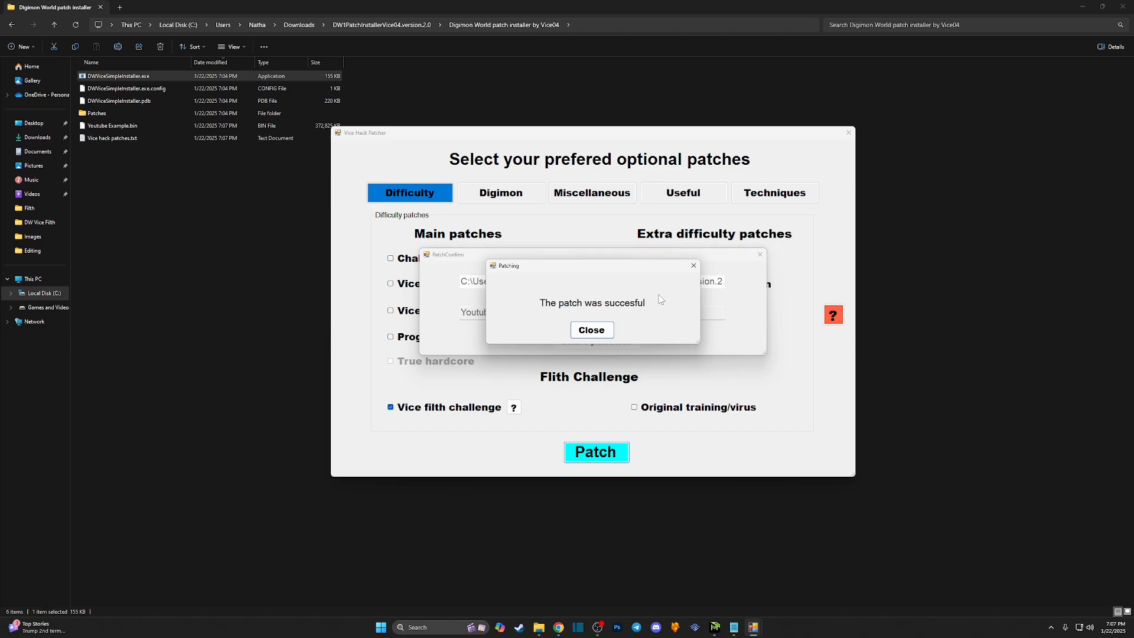
pyautogui.click(603, 330)
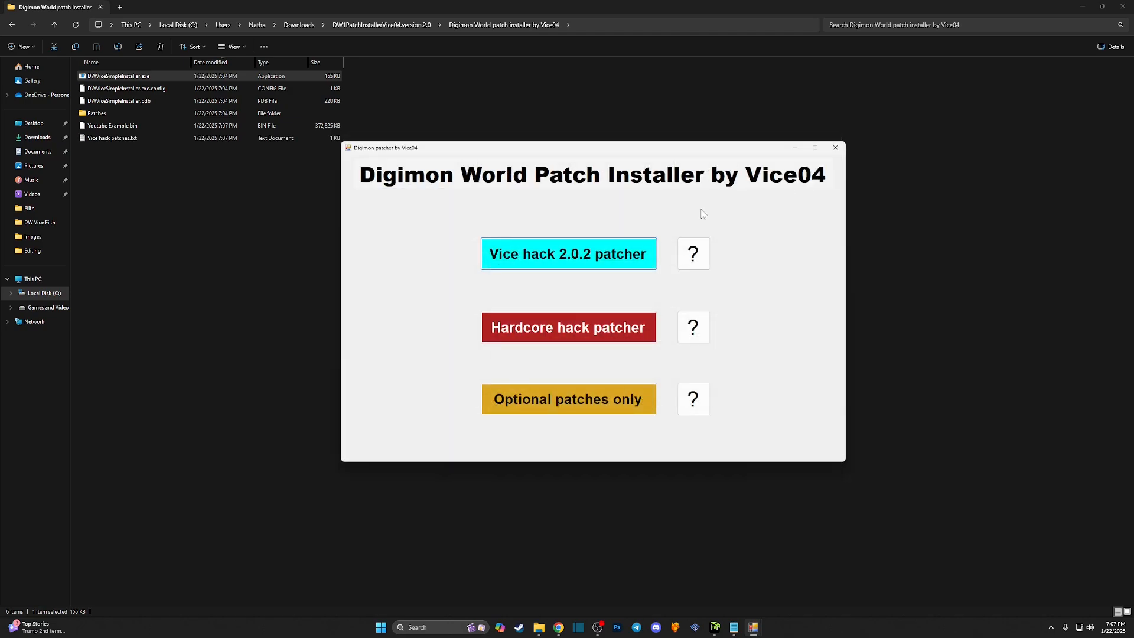
pyautogui.click(835, 148)
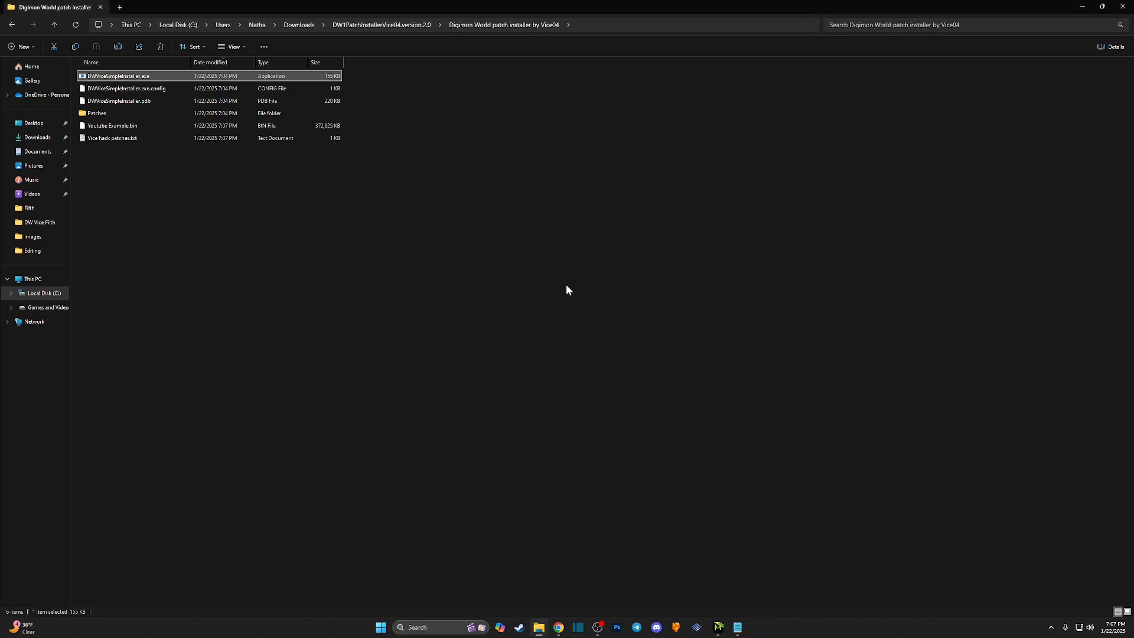
# - Open Vice hack patches.txt and check which difficulty patch it lists
pyautogui.doubleClick(118, 140)
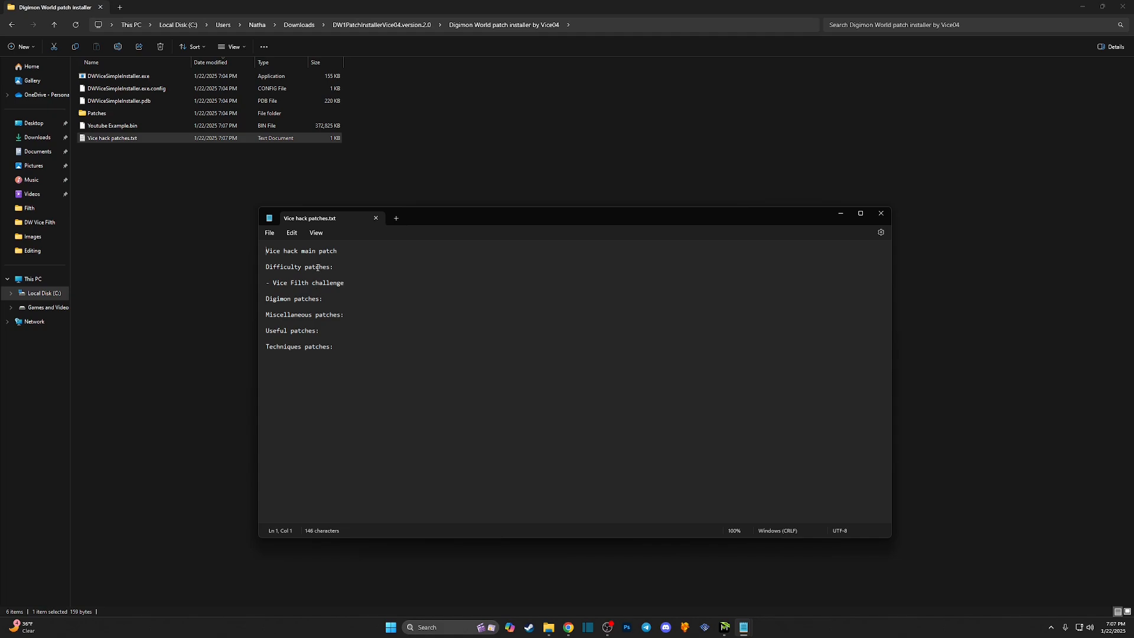
pyautogui.moveTo(347, 282); pyautogui.dragTo(261, 281)
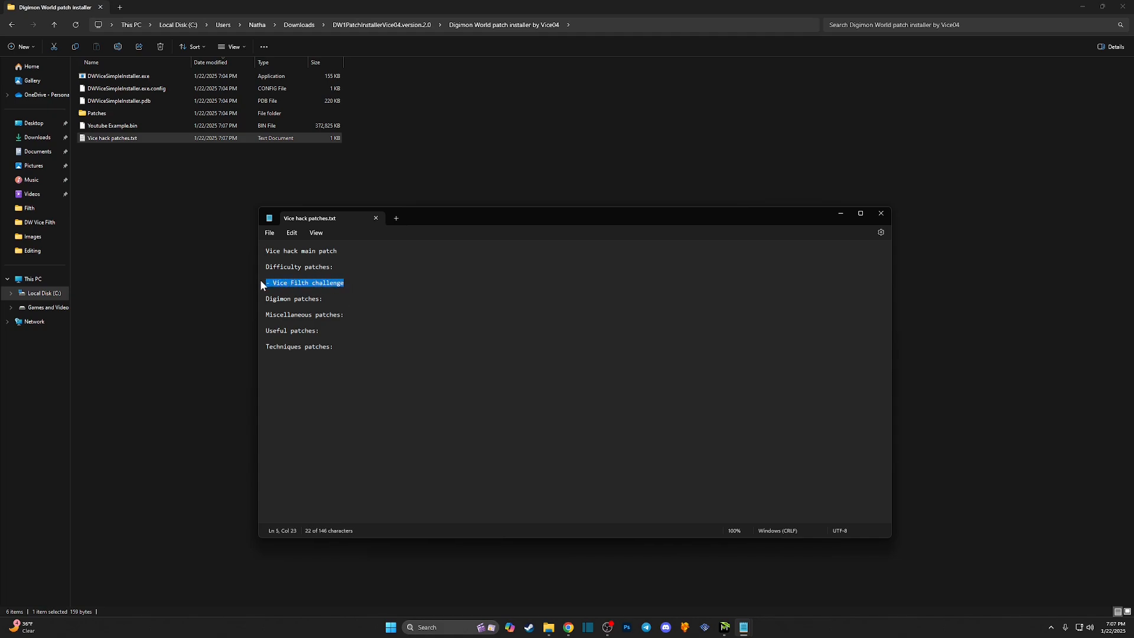
pyautogui.click(565, 323)
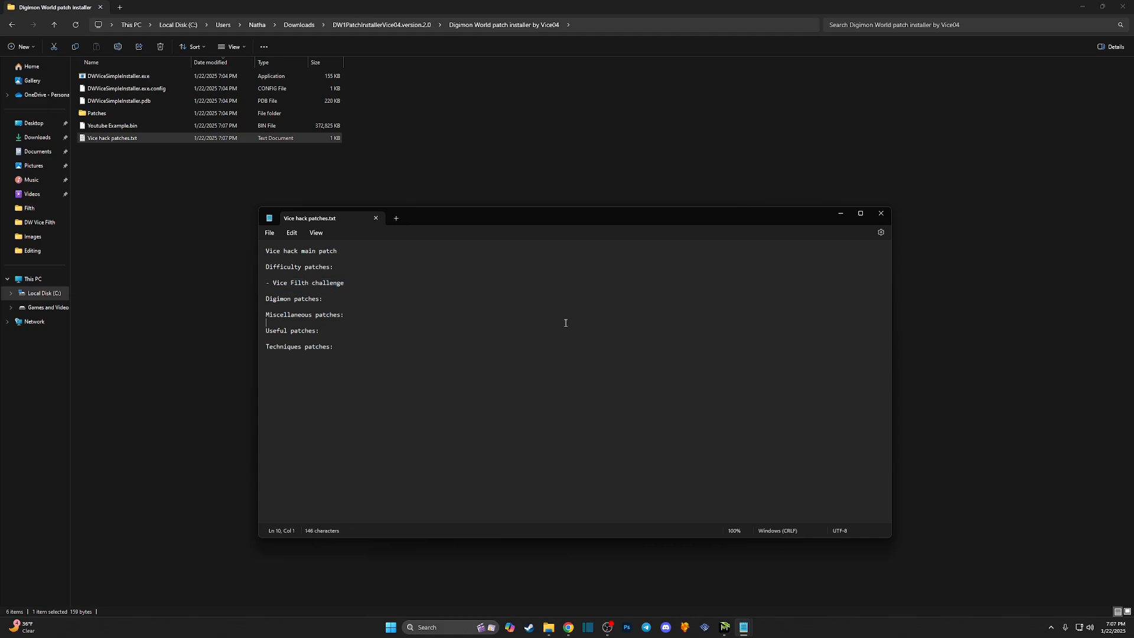
# - Close the patch list text file, switch to DuckStation and dismiss its update offer without installing
pyautogui.click(881, 213)
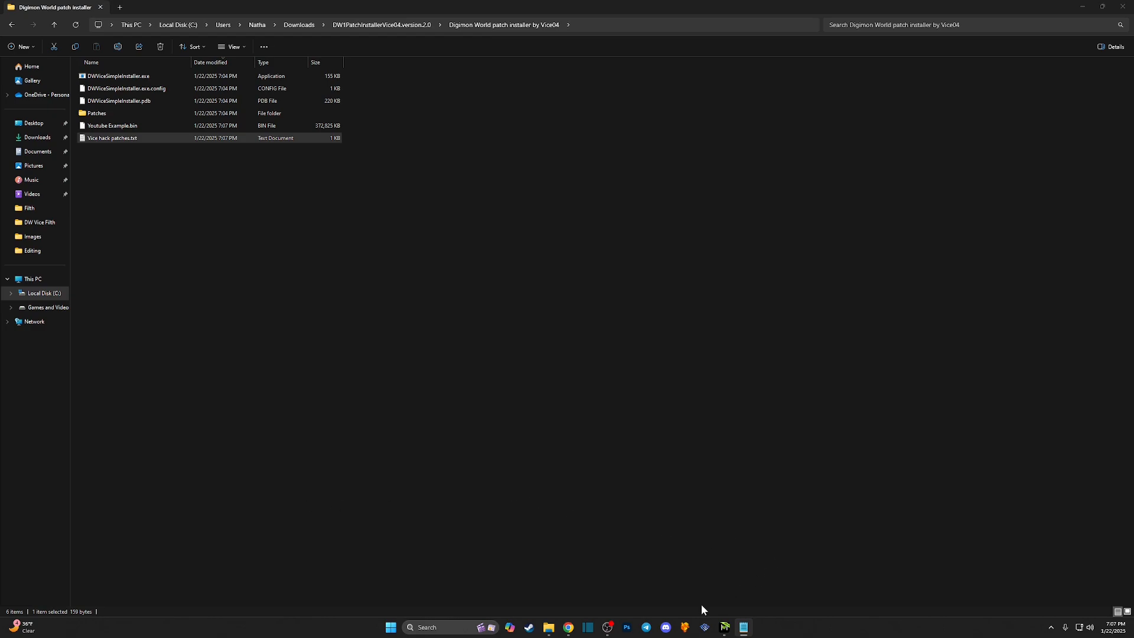
pyautogui.click(685, 627)
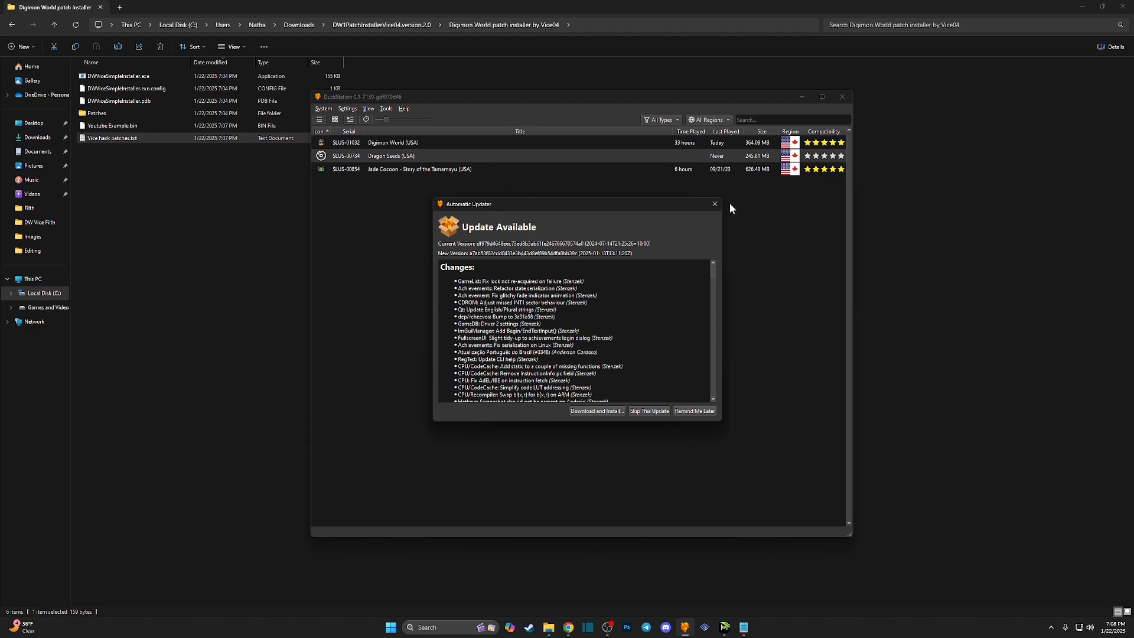
pyautogui.click(715, 203)
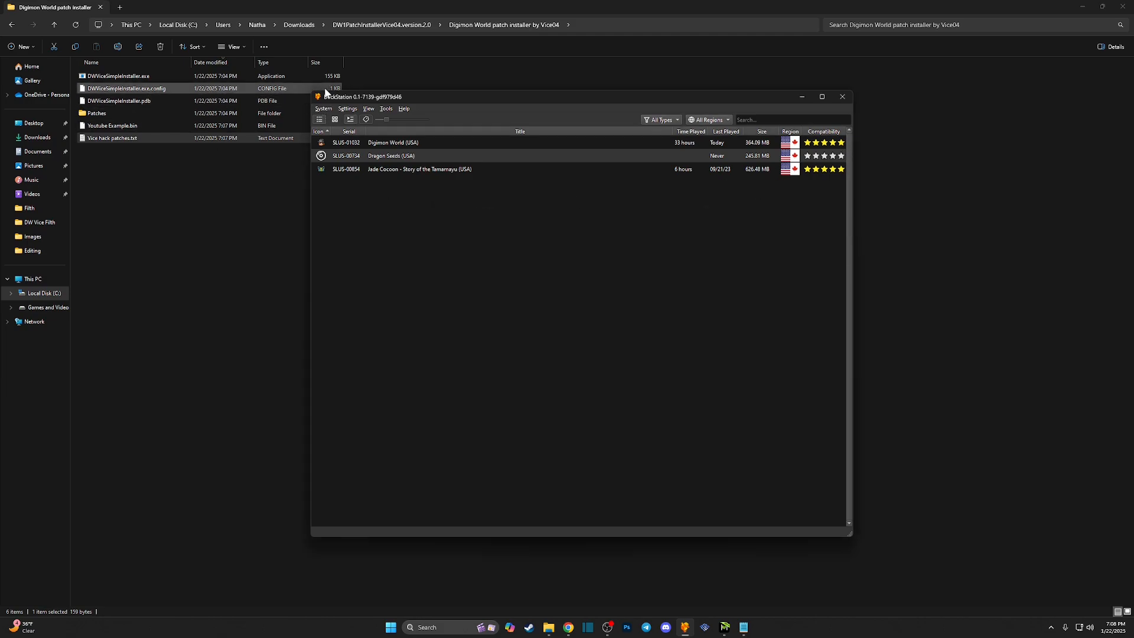
# - Start Youtube Example.bin from the Digimon World patch installer folder in Downloads with a fresh boot, and close the emulator after the game launches
pyautogui.click(322, 110)
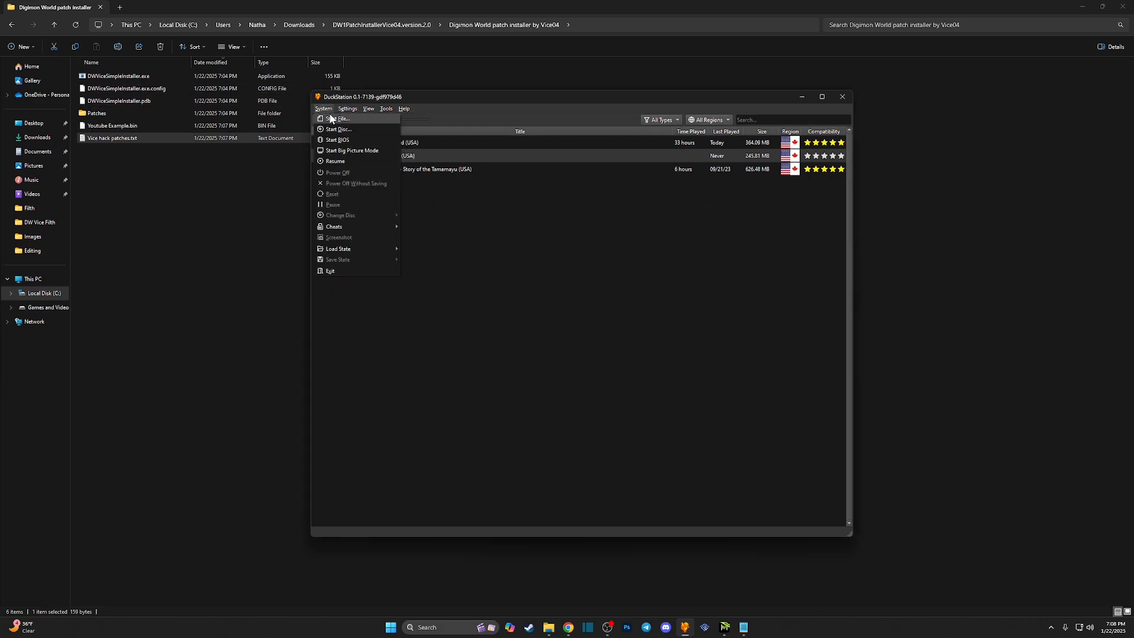
pyautogui.click(335, 119)
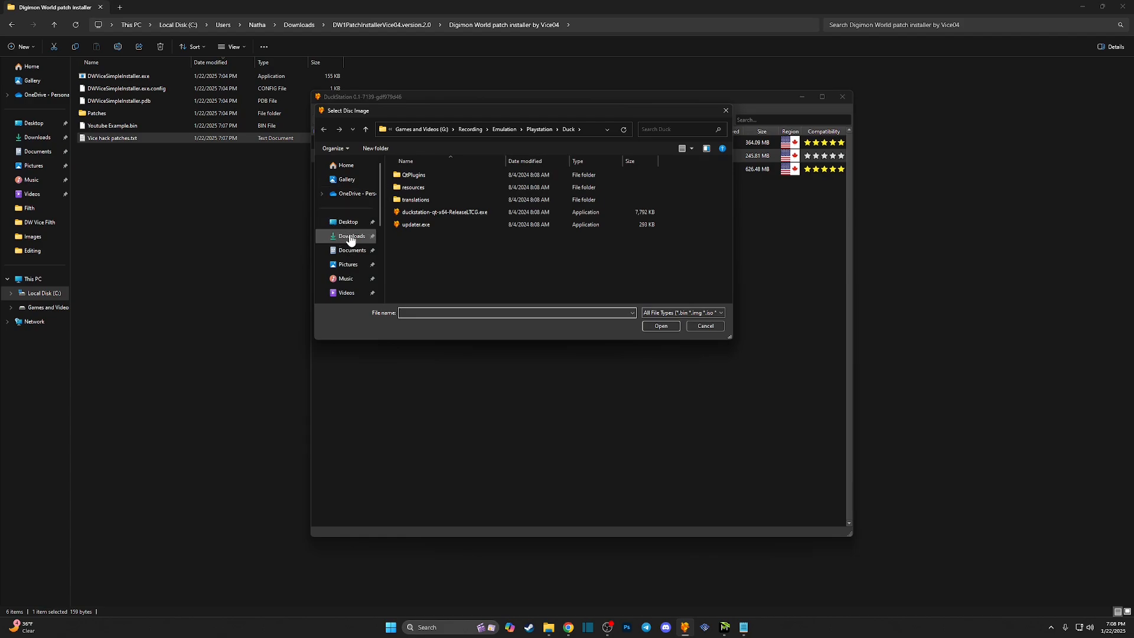
pyautogui.click(350, 237)
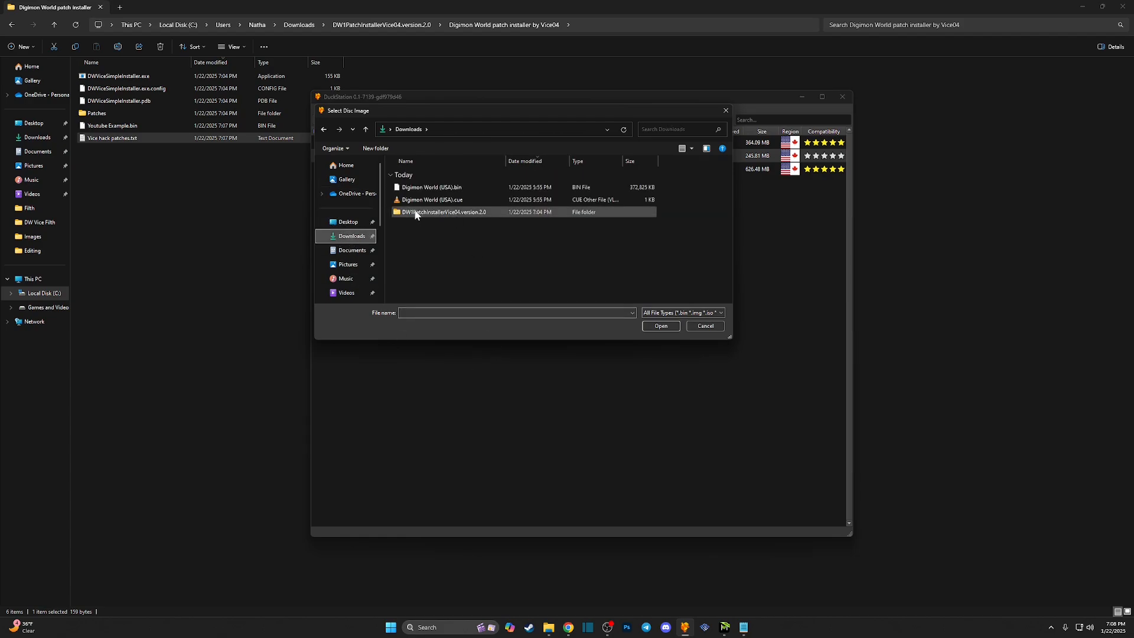
pyautogui.doubleClick(443, 213)
pyautogui.doubleClick(437, 186)
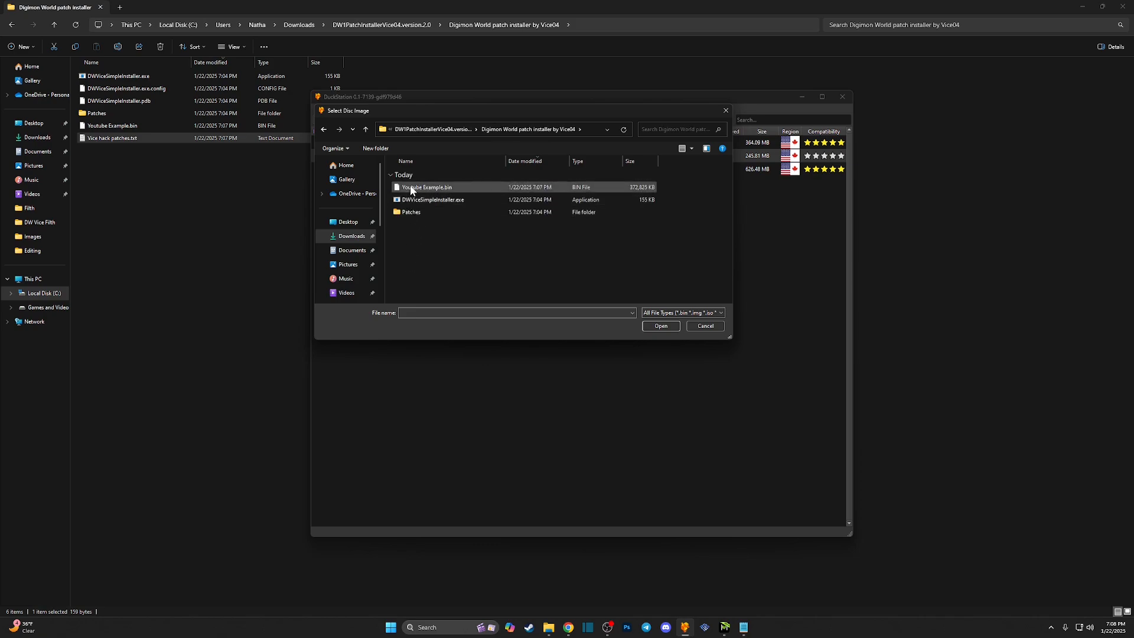
pyautogui.doubleClick(441, 188)
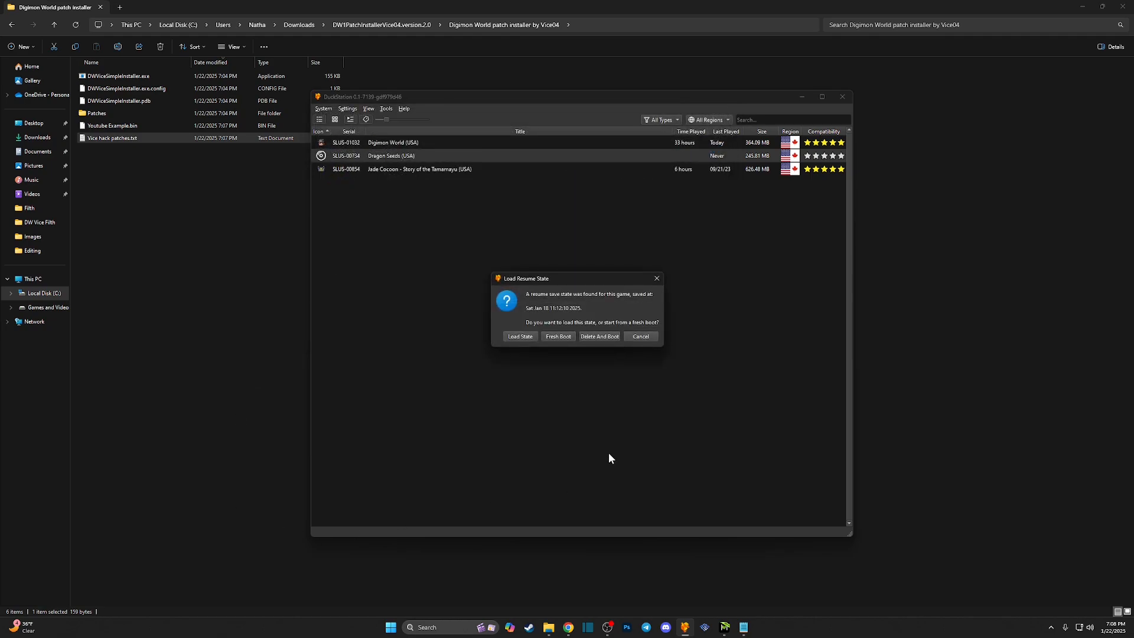
pyautogui.click(559, 334)
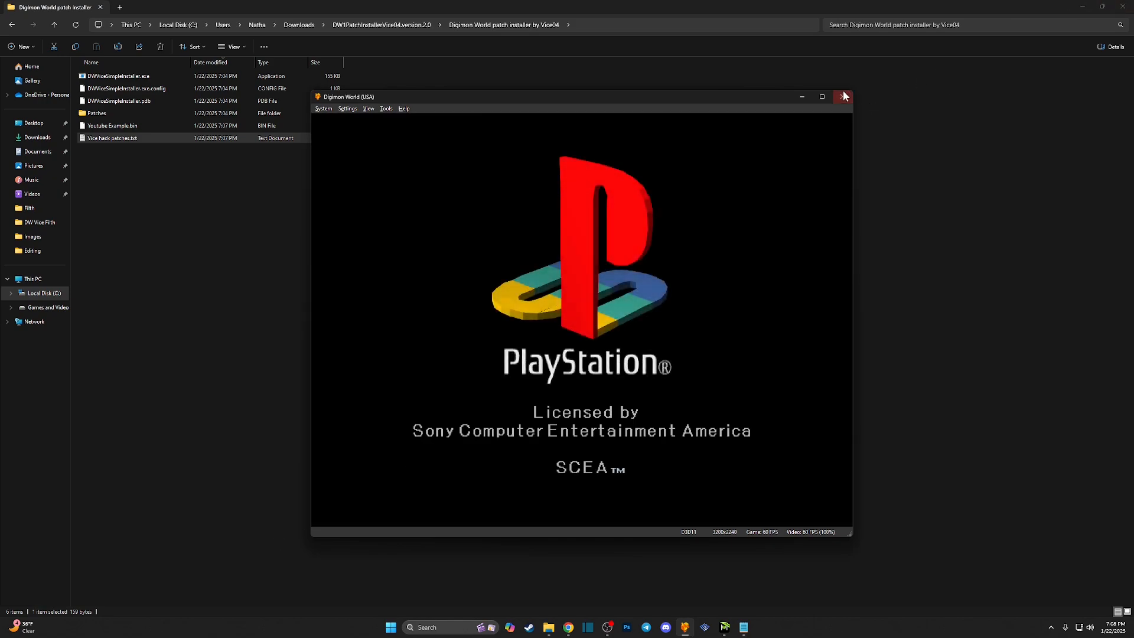
pyautogui.click(843, 96)
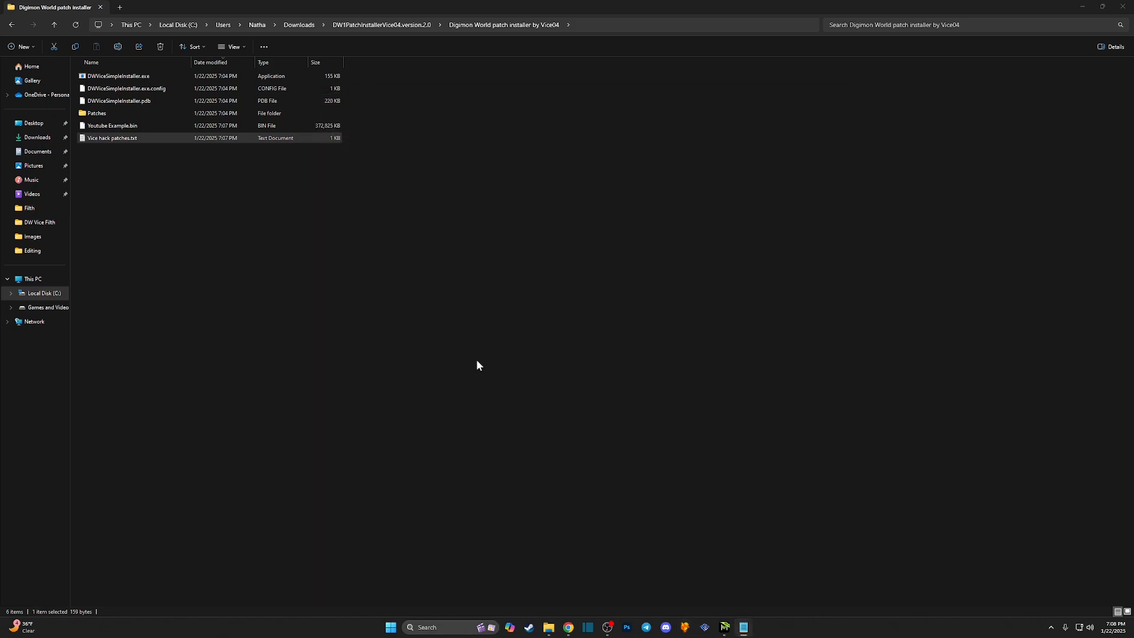
pyautogui.click(602, 331)
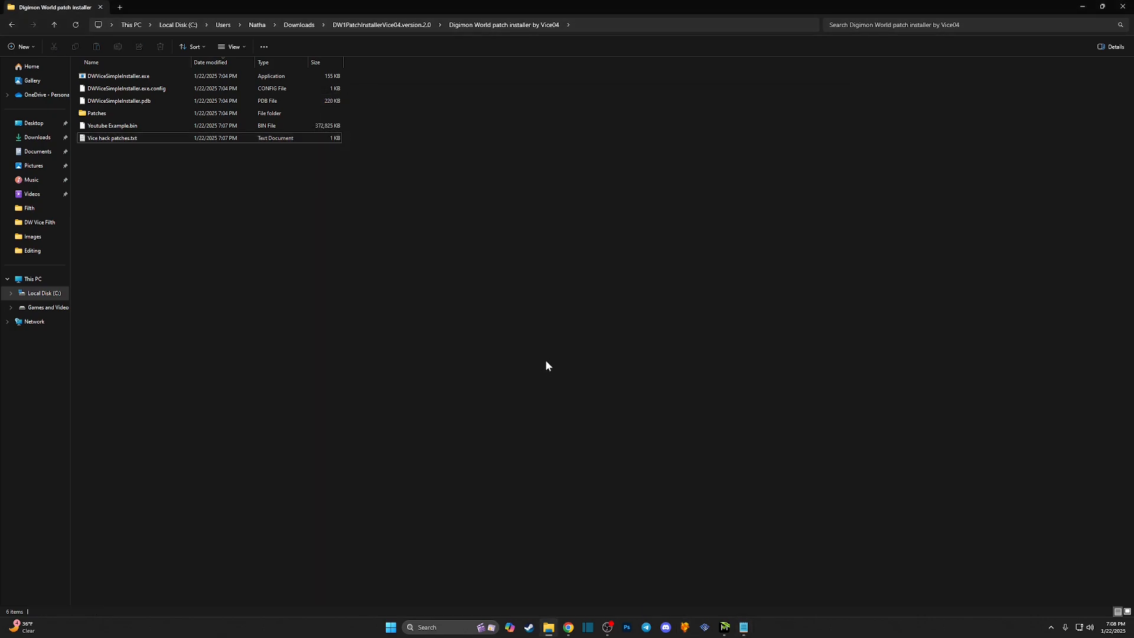